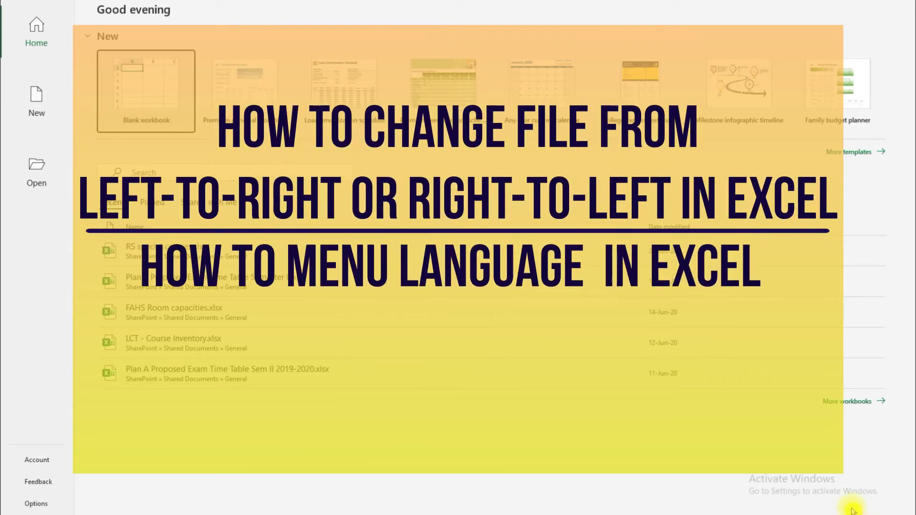
# - Create a new blank workbook from the Excel start screen
pyautogui.click(150, 97)
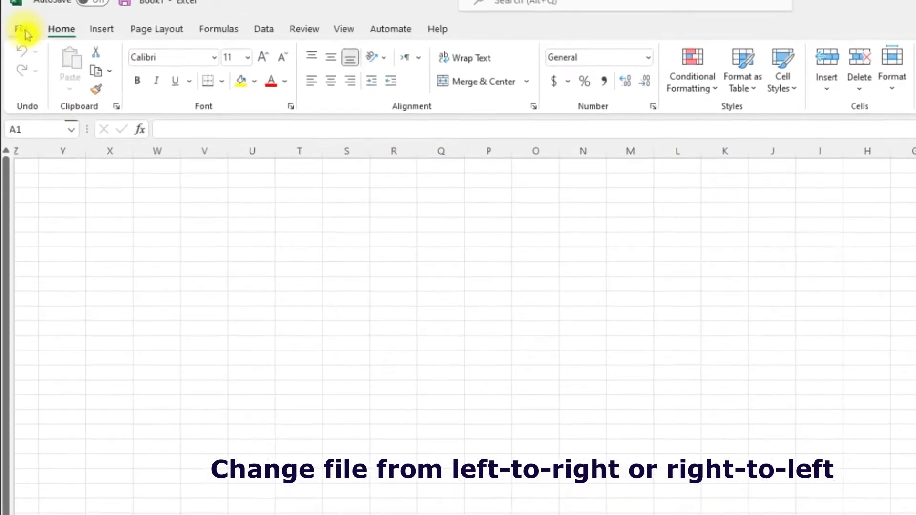
# - In Advanced options, set Default direction to Left-to-right and apply
pyautogui.click(25, 33)
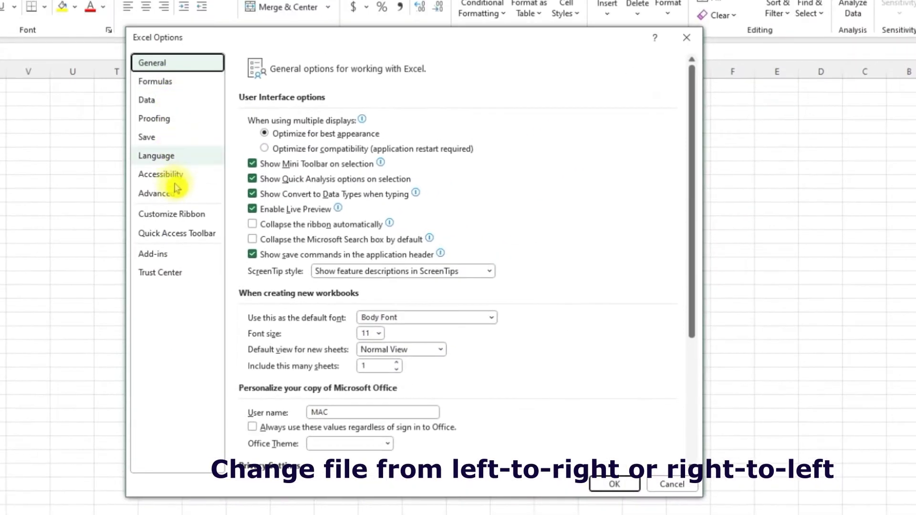
pyautogui.click(179, 194)
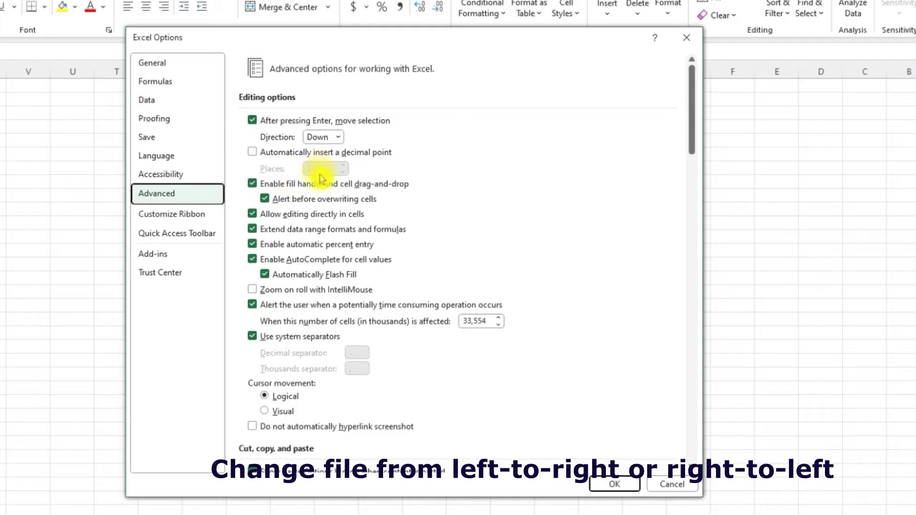
pyautogui.scroll(-1, 320, 179)
pyautogui.scroll(-2, 322, 181)
pyautogui.scroll(-2, 323, 182)
pyautogui.scroll(-2, 327, 184)
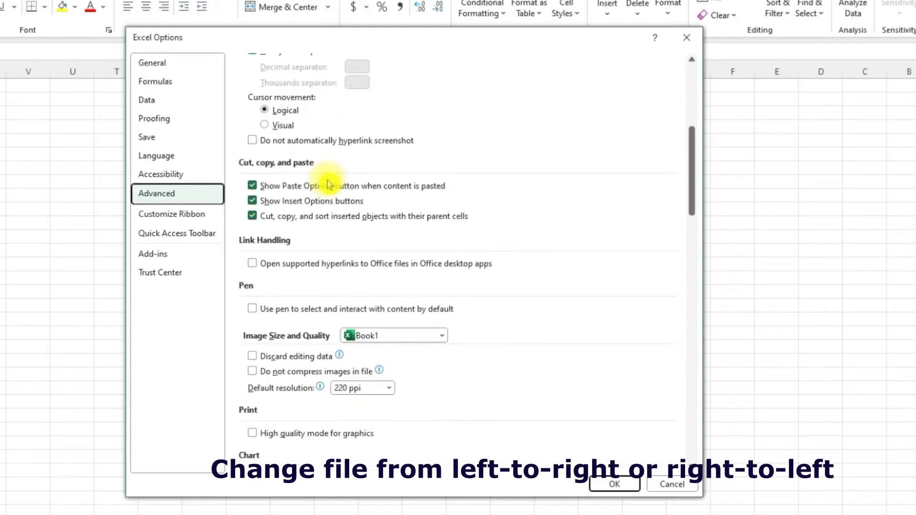
pyautogui.scroll(-2, 328, 184)
pyautogui.scroll(-2, 328, 184)
pyautogui.scroll(-2, 328, 184)
pyautogui.scroll(-2, 328, 184)
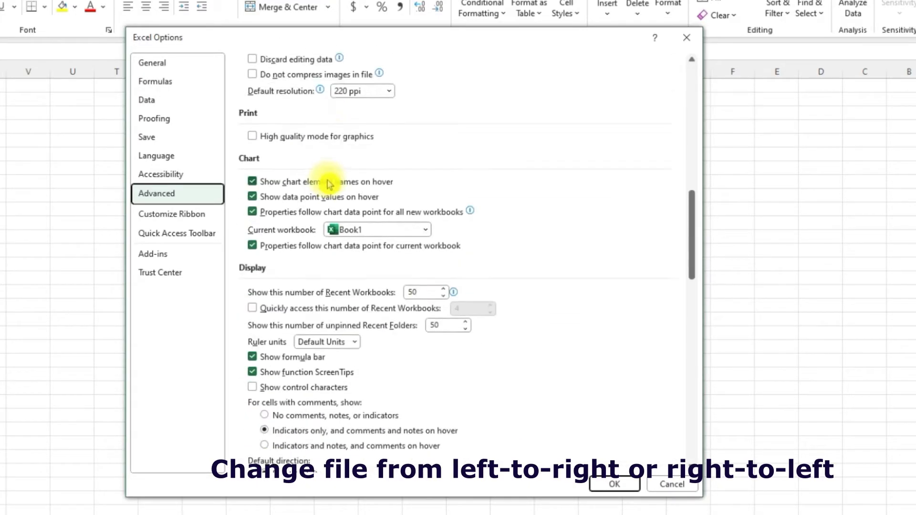
pyautogui.scroll(-2, 328, 184)
pyautogui.scroll(-3, 328, 183)
pyautogui.scroll(-1, 328, 184)
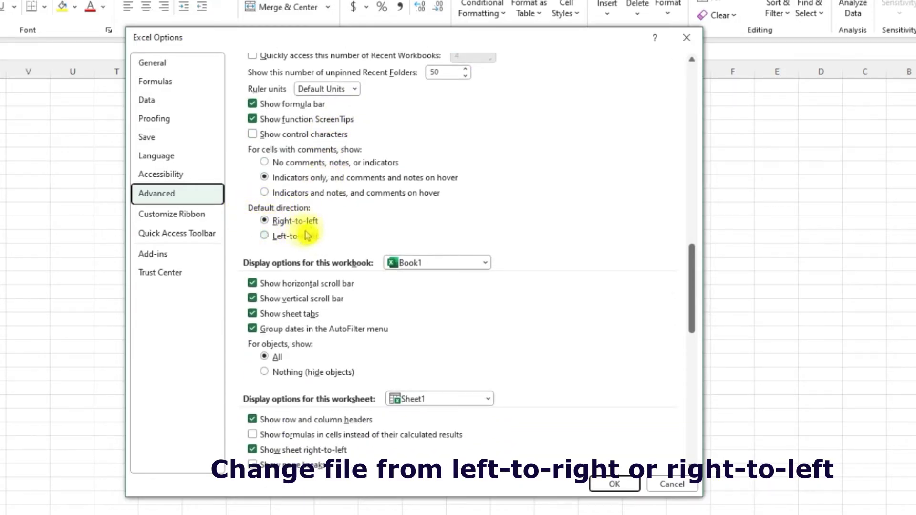
pyautogui.click(265, 236)
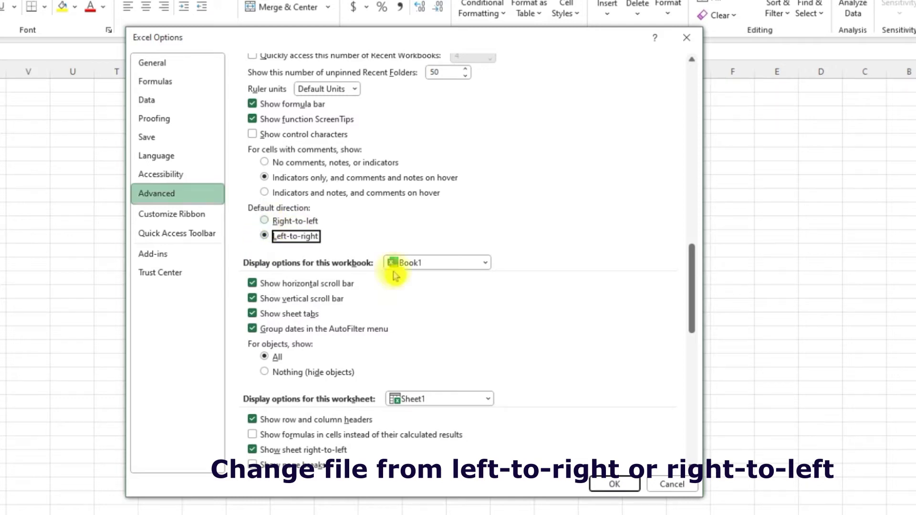
pyautogui.click(617, 487)
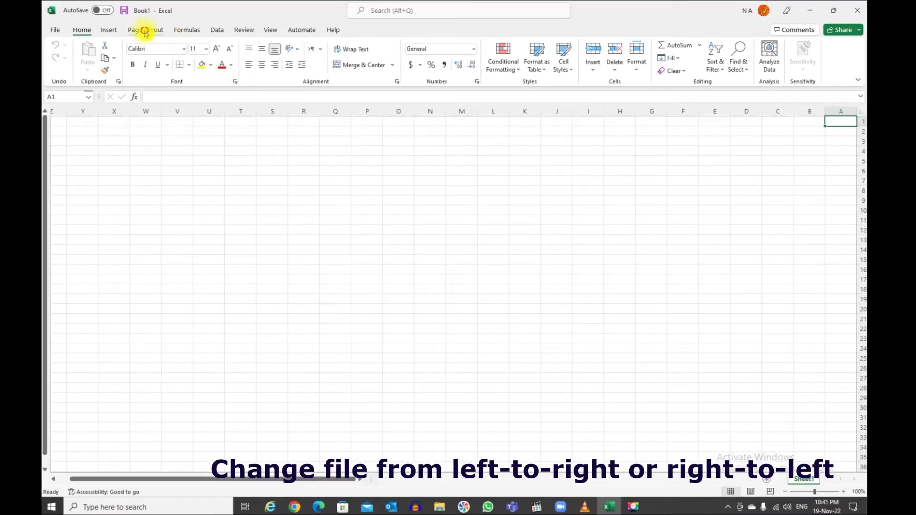
# - Turn off Sheet Right-to-Left on the Page Layout tab, putting column A at left
pyautogui.click(144, 31)
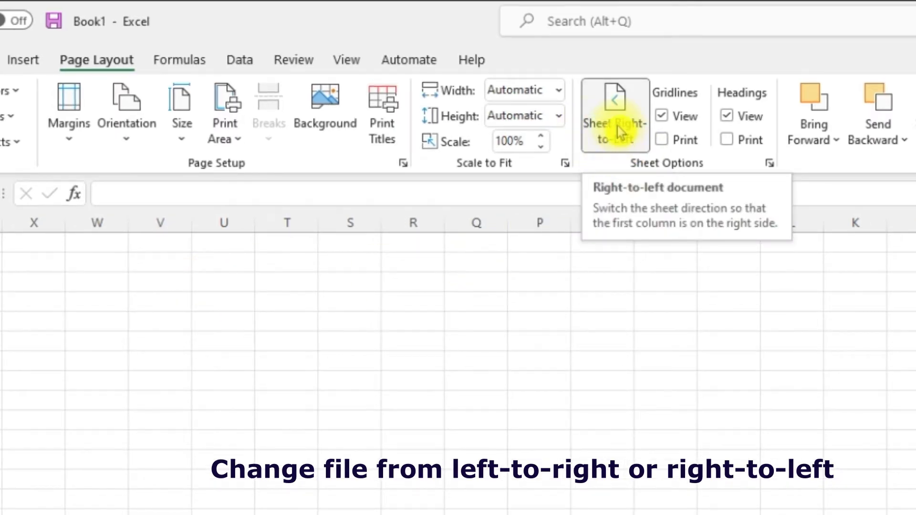
pyautogui.click(617, 127)
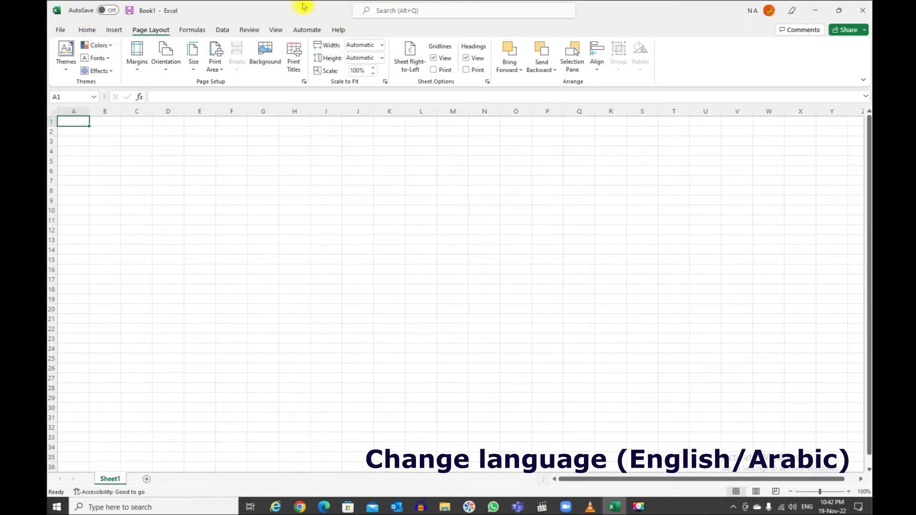
# - Set Arabic as the preferred display language in Language options and acknowledge the restart notice
pyautogui.click(62, 31)
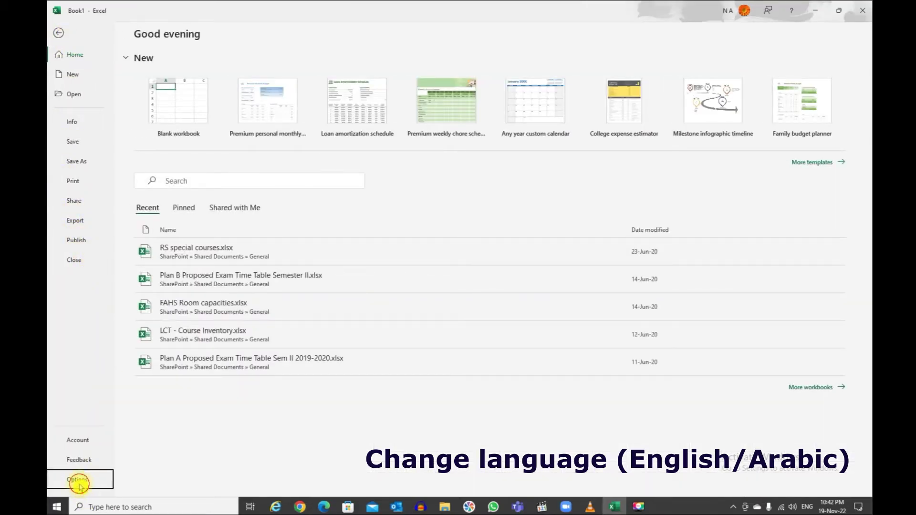
pyautogui.click(79, 481)
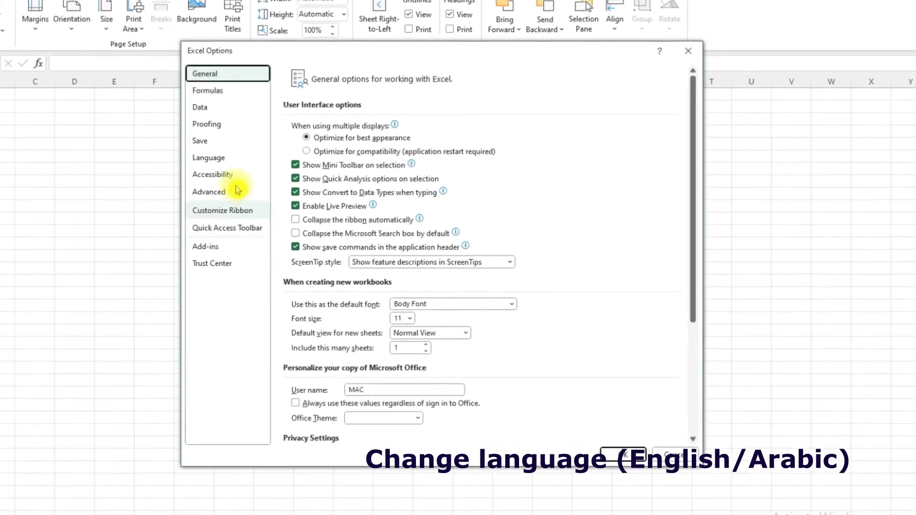
pyautogui.click(209, 158)
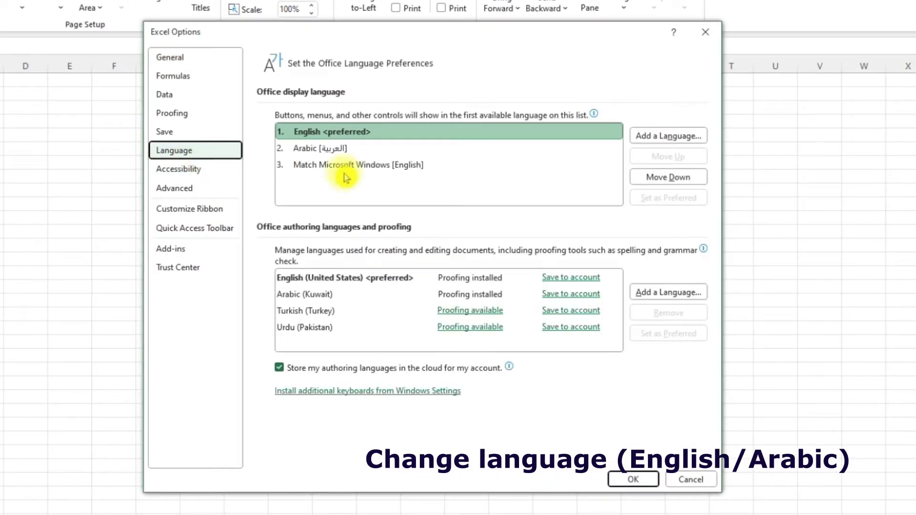
pyautogui.click(358, 151)
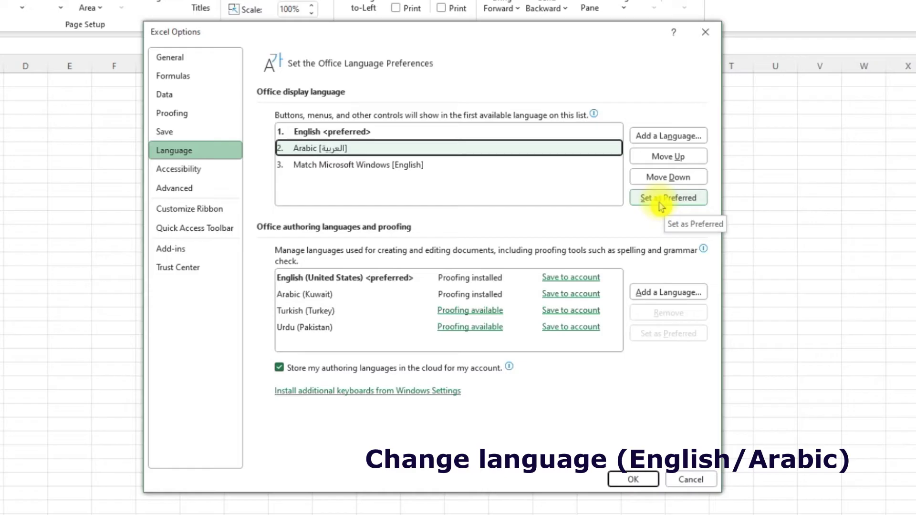
pyautogui.click(660, 201)
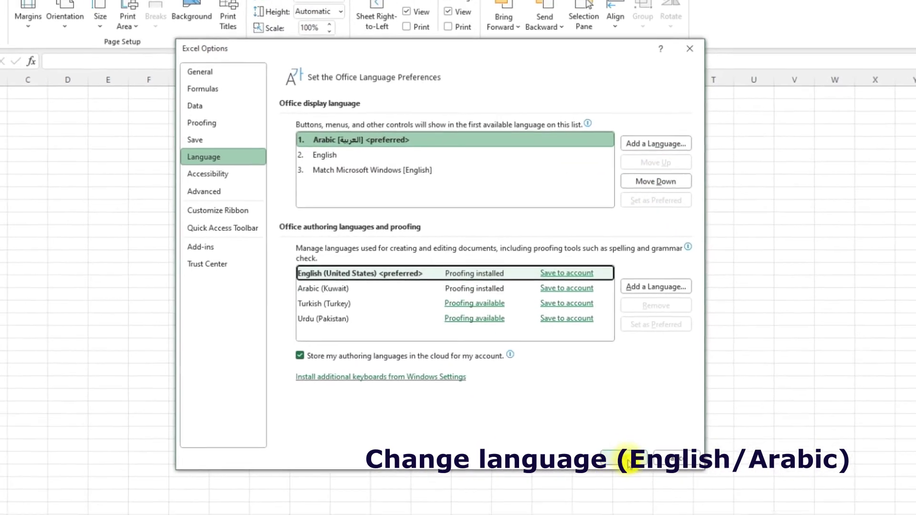
pyautogui.click(628, 464)
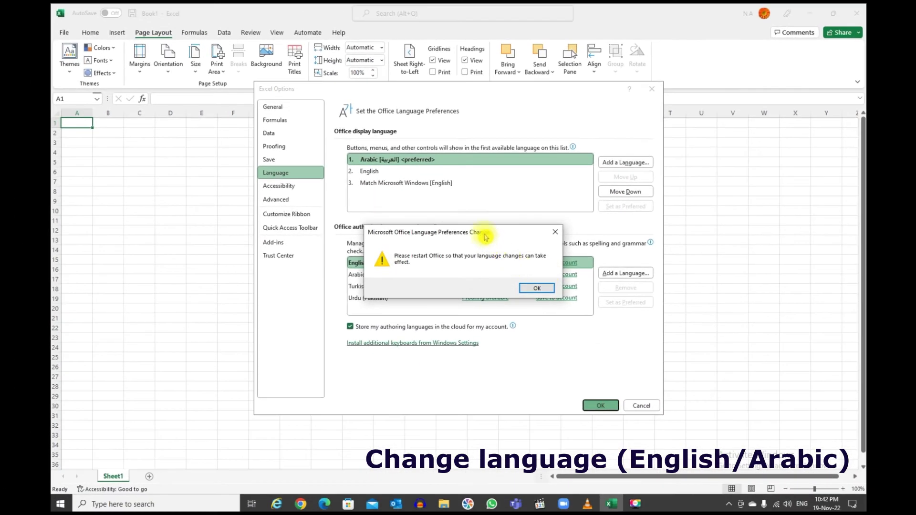
pyautogui.moveTo(485, 237); pyautogui.dragTo(447, 95)
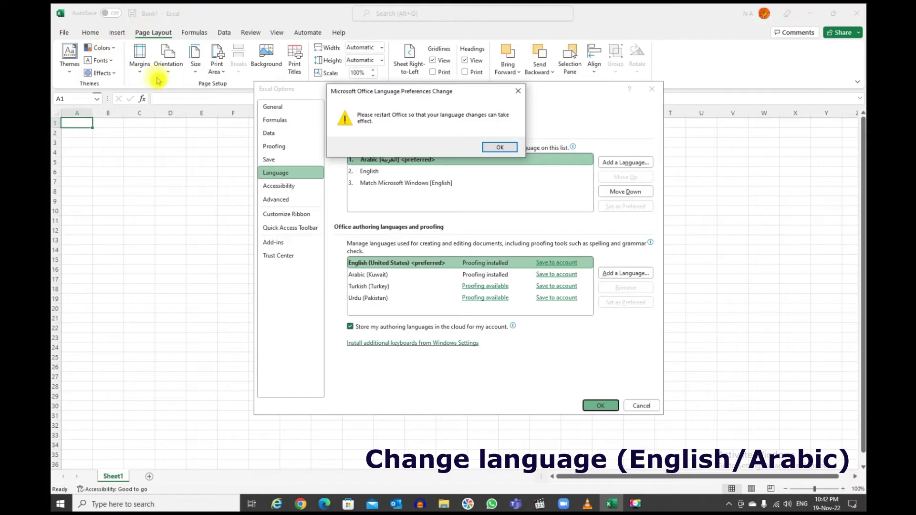
pyautogui.click(493, 149)
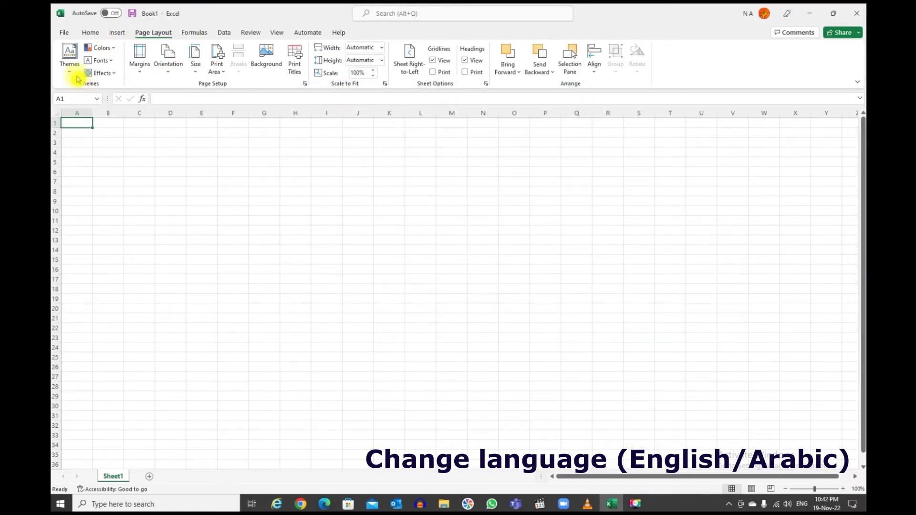
# - Close the workbook, quit Excel, and search Windows for 'ex' to find Excel
pyautogui.click(66, 34)
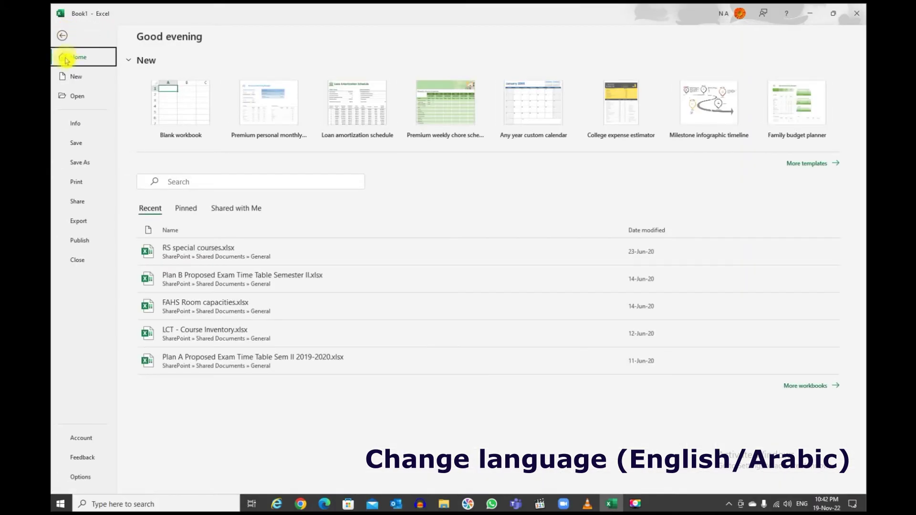
pyautogui.click(83, 260)
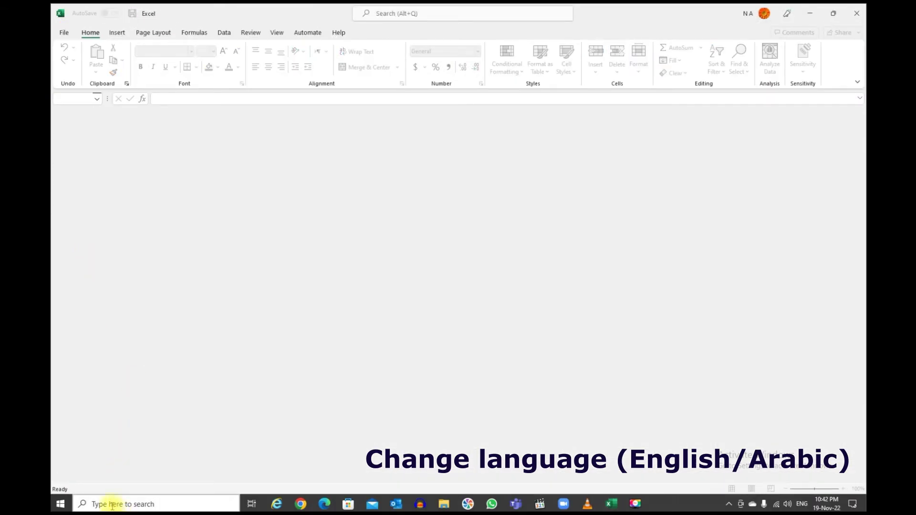
pyautogui.click(112, 505)
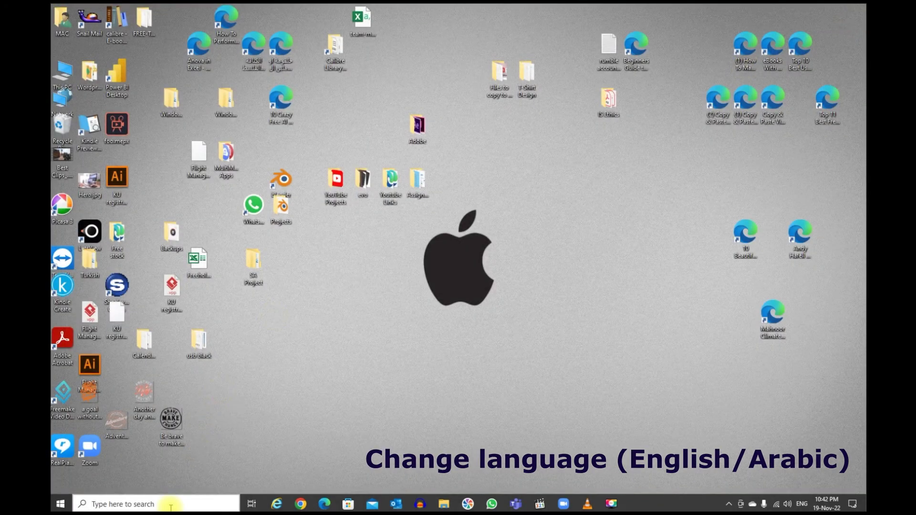
pyautogui.click(169, 506)
pyautogui.write('ex')
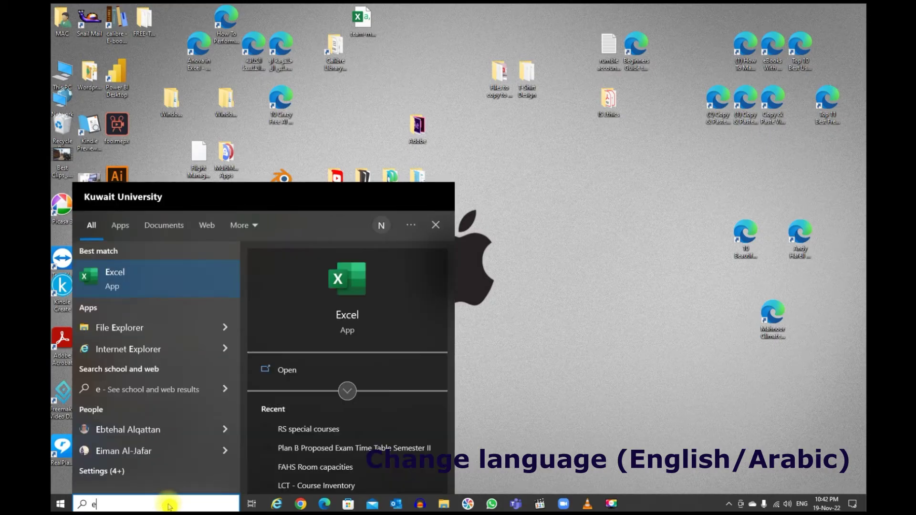
# - Relaunch Excel in Arabic, create a blank workbook, and show the File screen
pyautogui.click(127, 273)
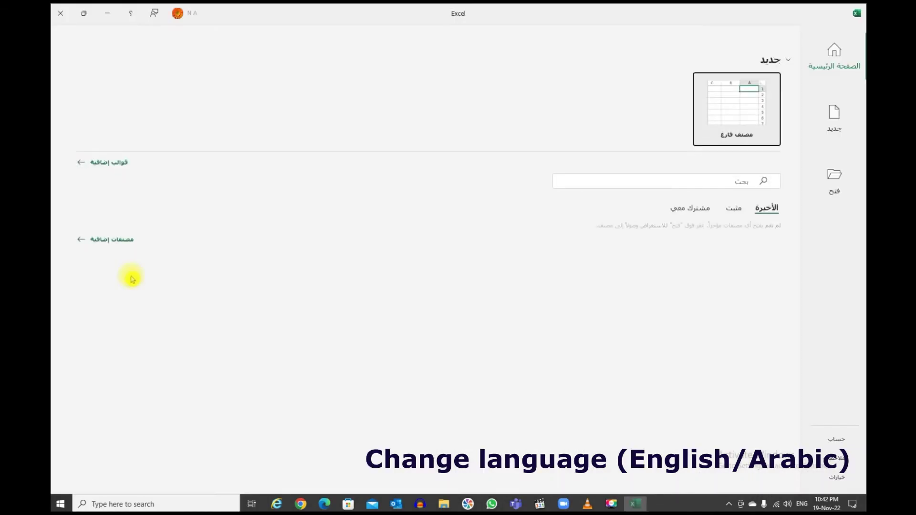
pyautogui.click(737, 117)
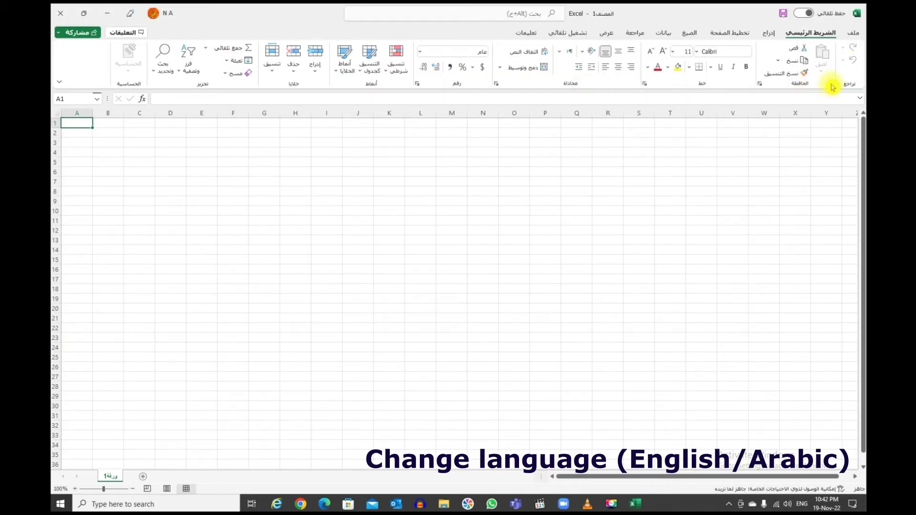
pyautogui.click(854, 34)
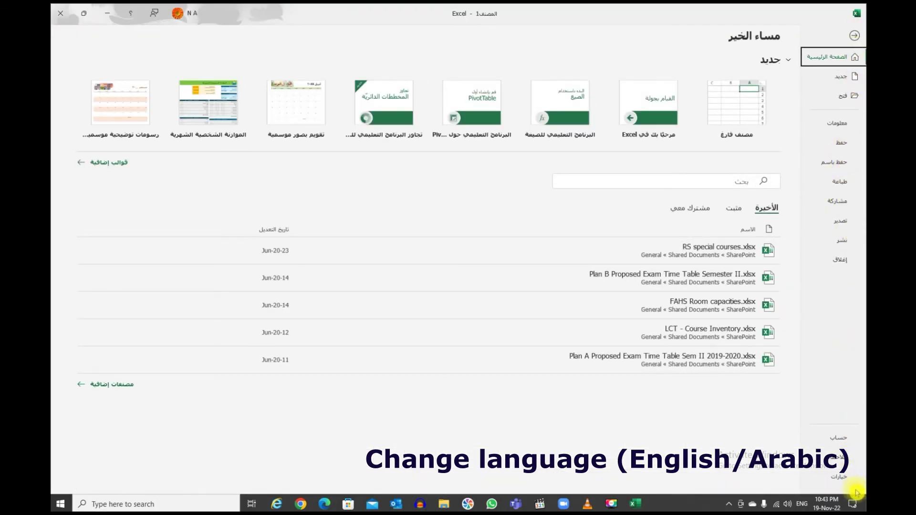
# - Set English as the preferred display language in Language options and dismiss the restart notice
pyautogui.click(845, 480)
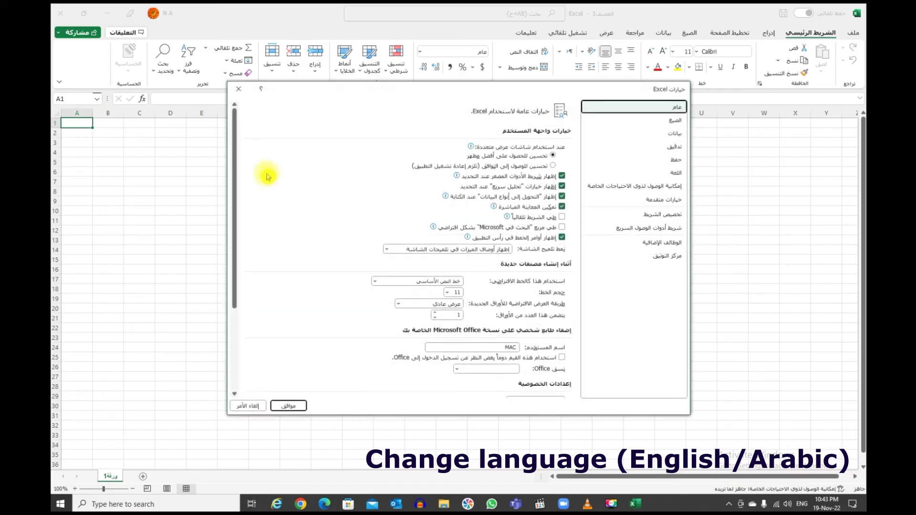
pyautogui.click(673, 173)
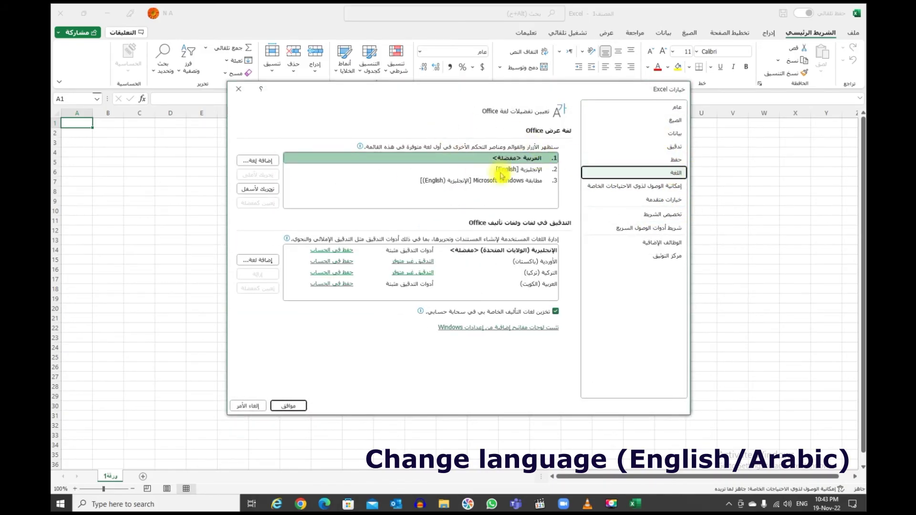
pyautogui.click(535, 174)
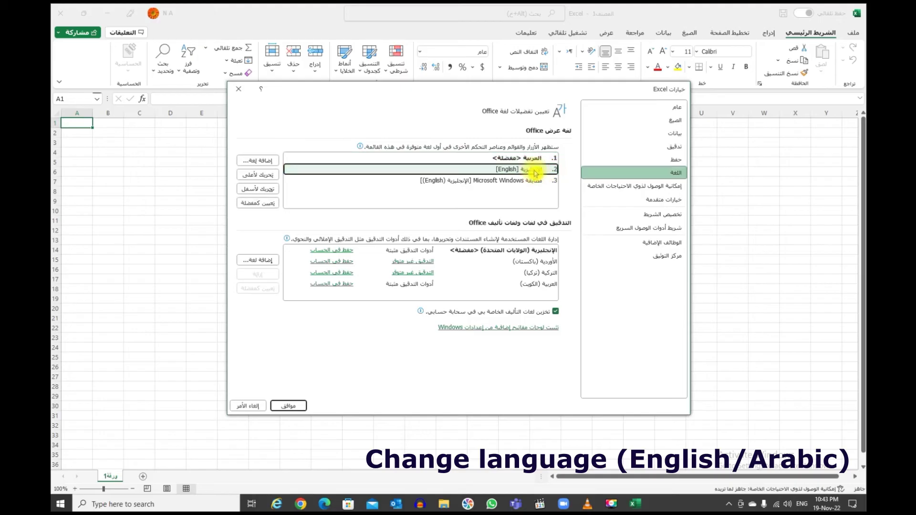
pyautogui.click(256, 203)
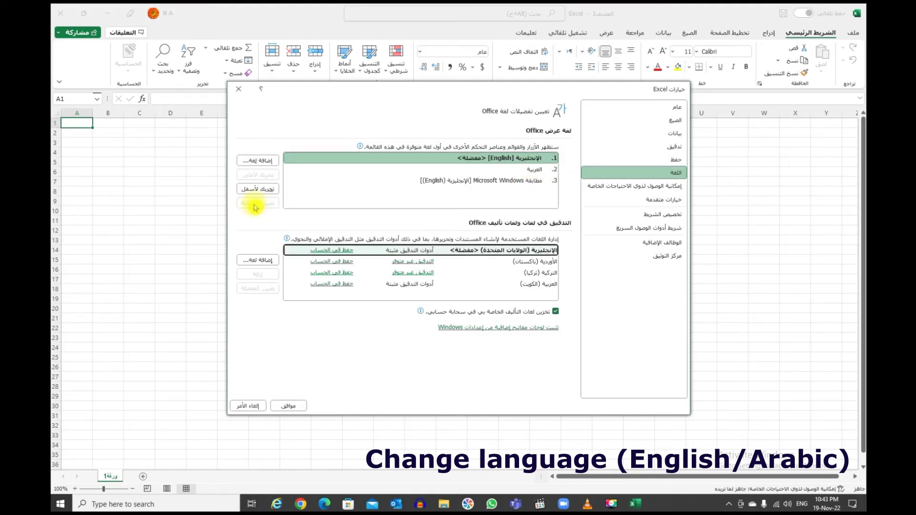
pyautogui.click(289, 406)
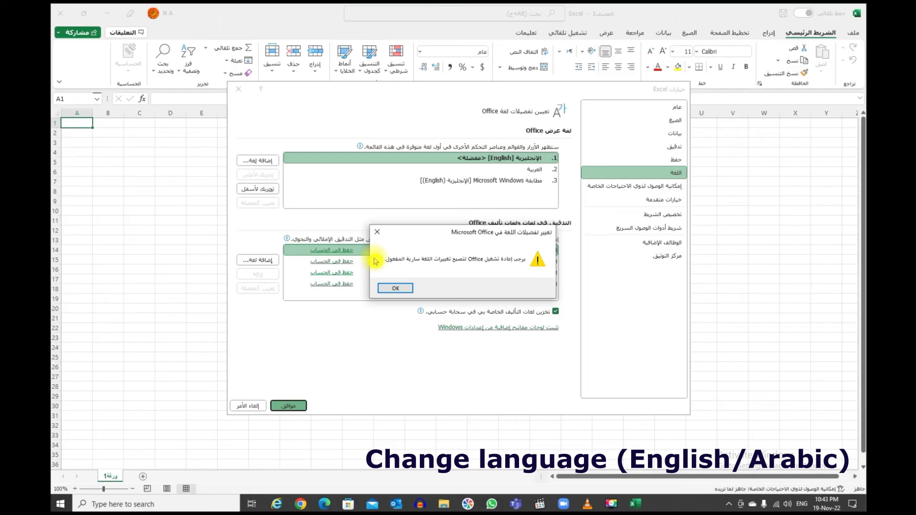
pyautogui.click(399, 289)
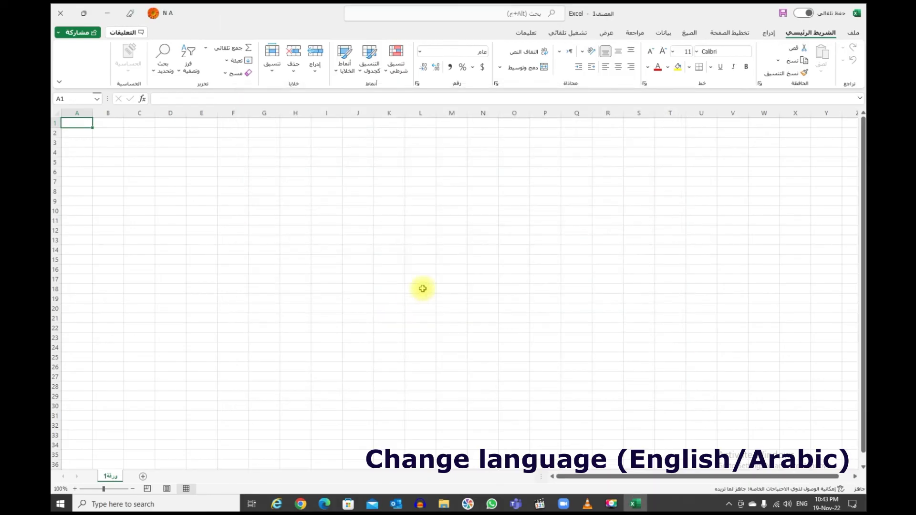
# - Quit Excel, relaunch it from Windows search, and create a blank workbook in English
pyautogui.click(62, 15)
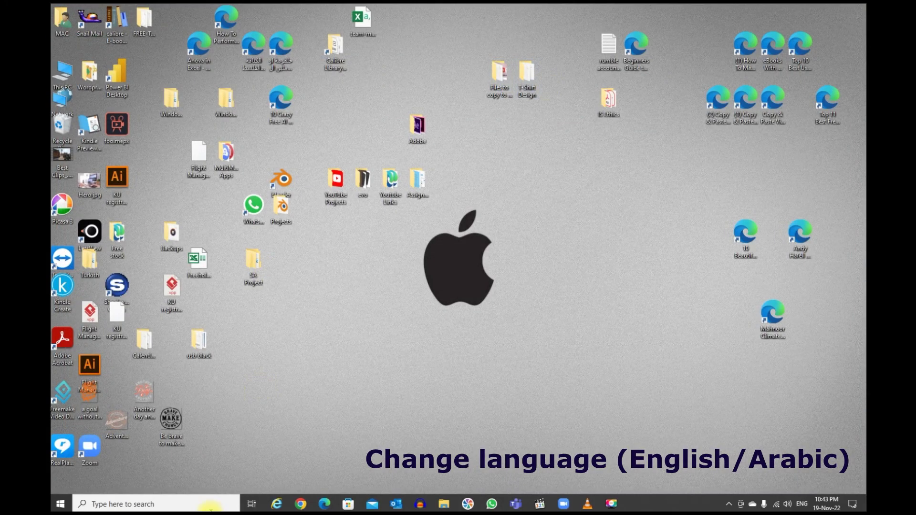
pyautogui.click(176, 503)
pyautogui.click(128, 288)
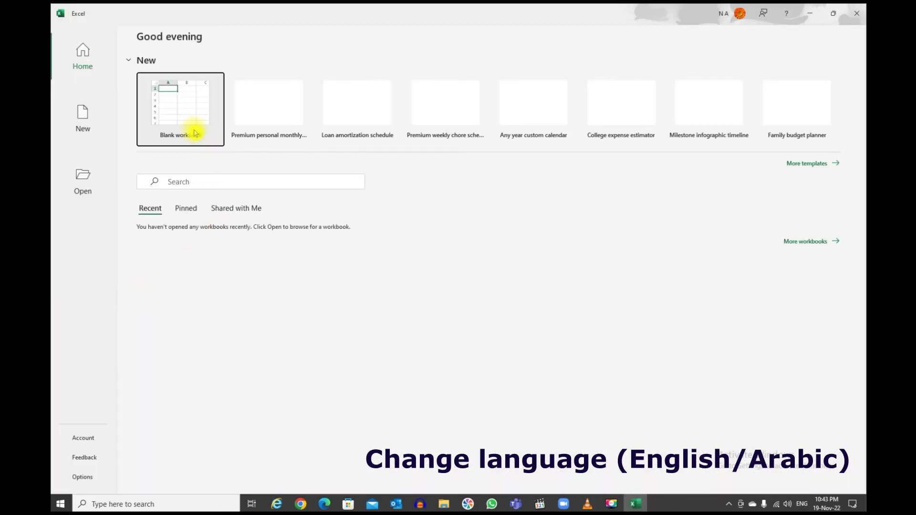
pyautogui.click(189, 98)
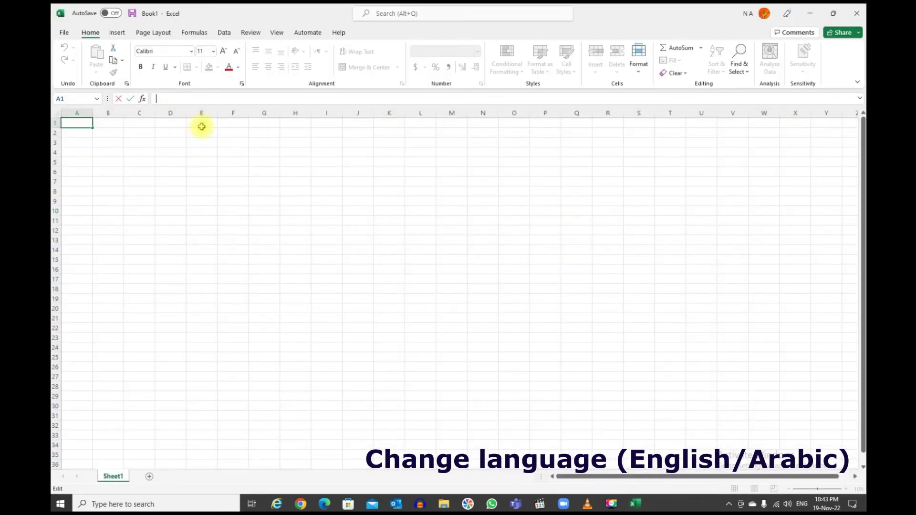